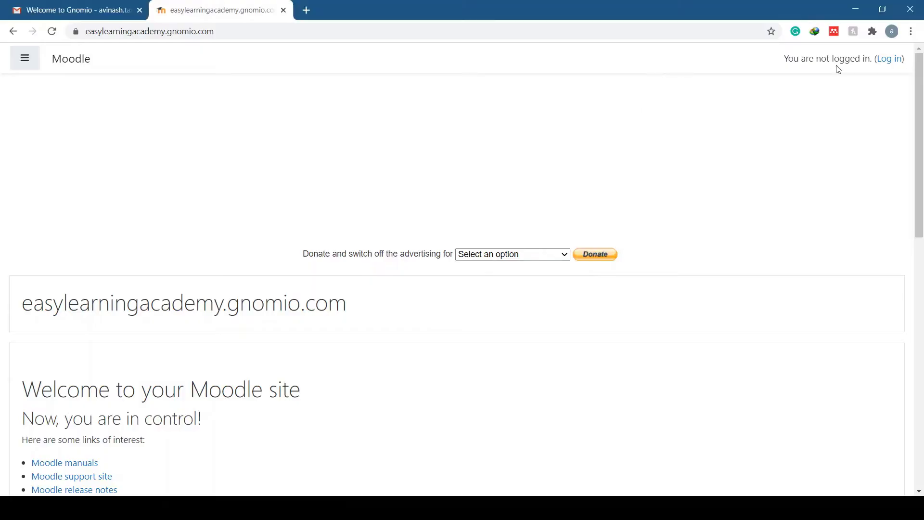
Step: Log in with the saved administrator username and password to reach the dashboard
left_click(890, 59)
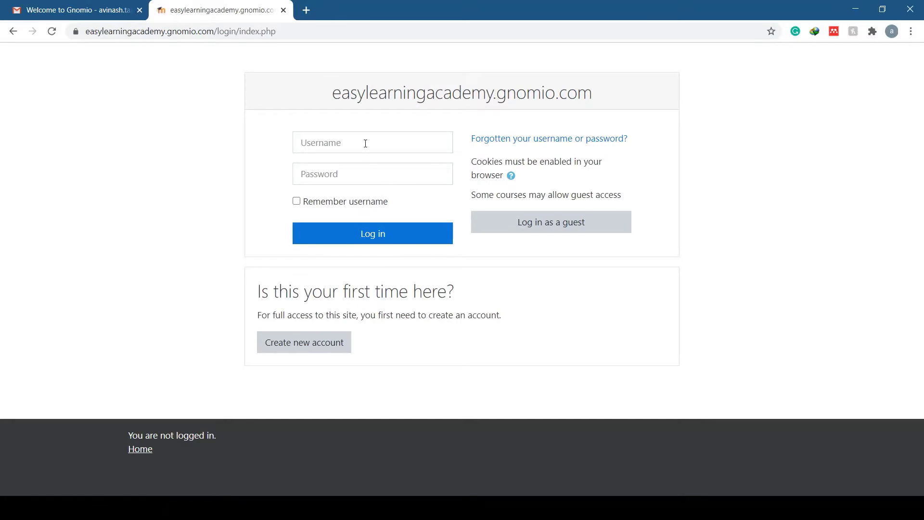
left_click(366, 143)
type("e")
left_click(366, 168)
left_click(365, 175)
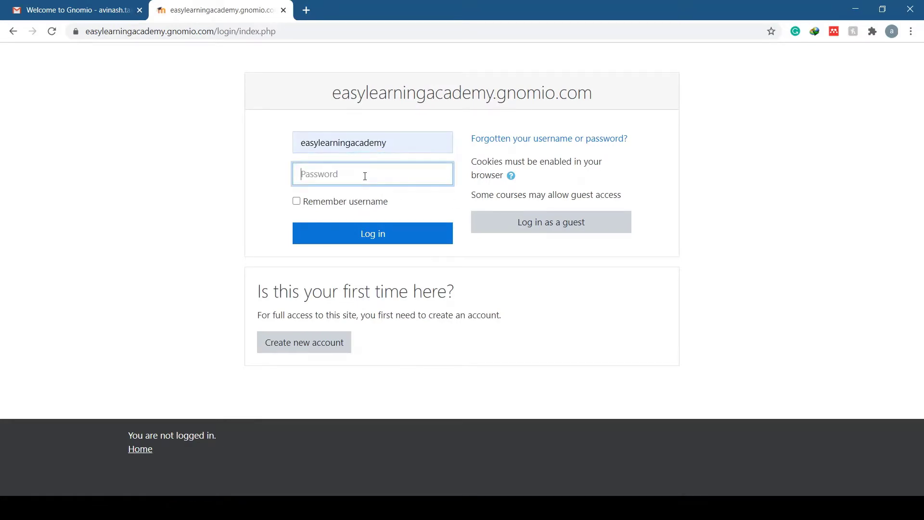
type("********")
left_click(373, 236)
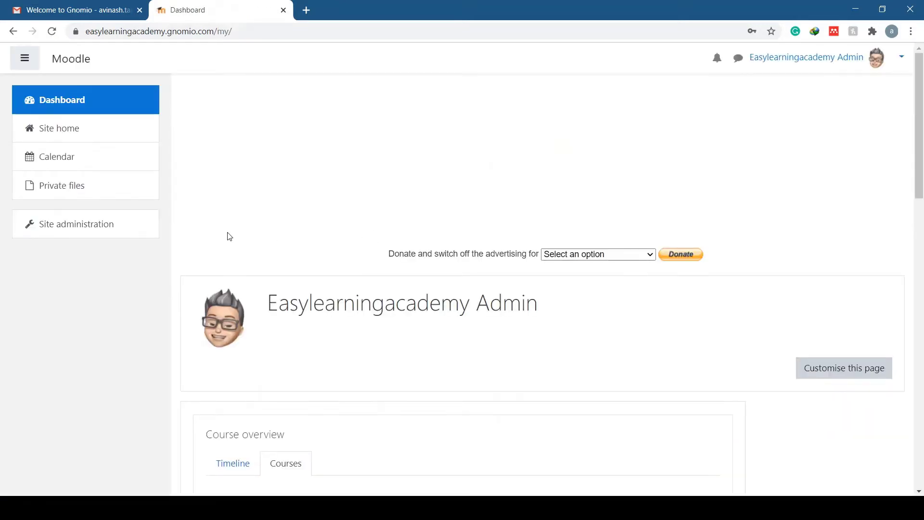
Step: Go to Site administration and show the Appearance settings with the Themes section
left_click(111, 225)
scroll(443, 312, "down", 2)
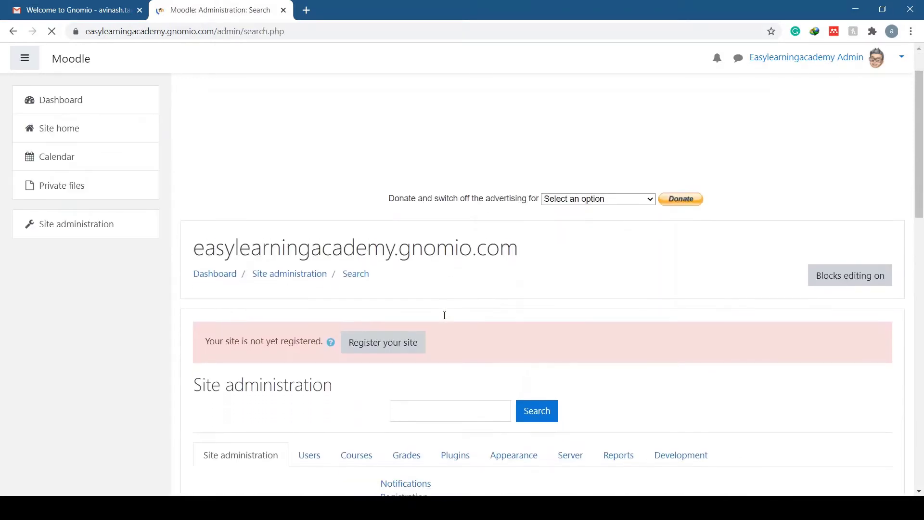
scroll(443, 319, "down", 1)
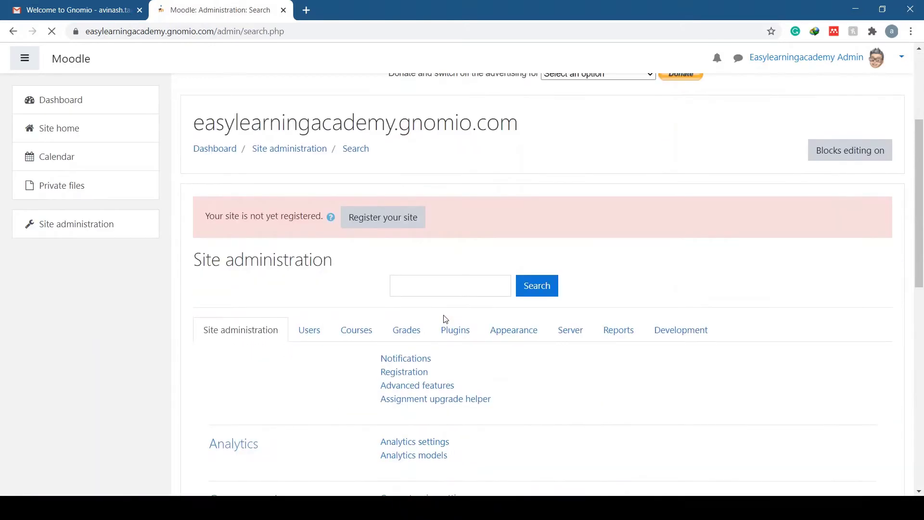
left_click(531, 333)
scroll(531, 334, "down", 1)
scroll(531, 334, "down", 1)
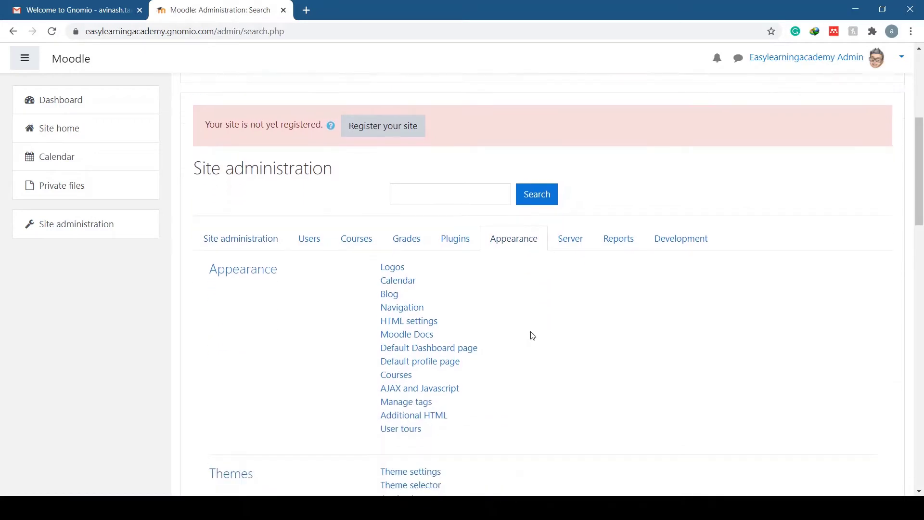
scroll(530, 334, "down", 2)
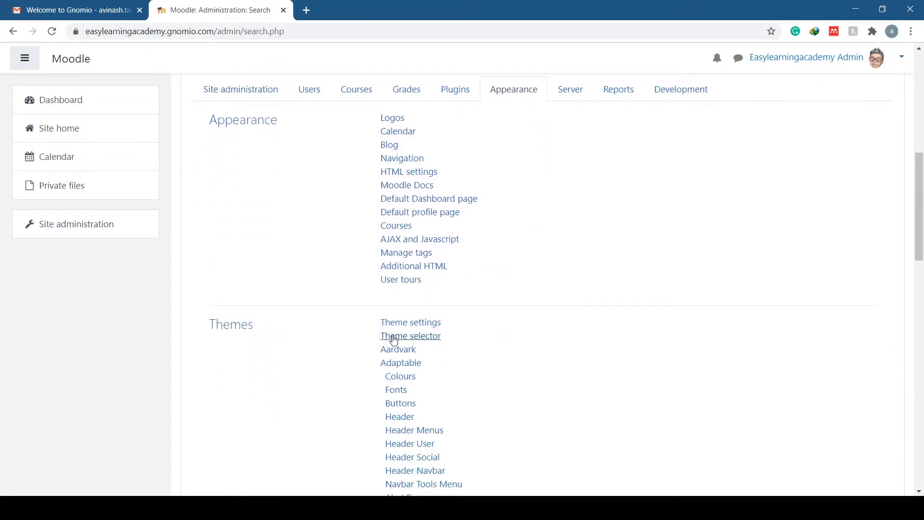
Step: Go to the Theme selector page listing themes per device type
left_click(426, 343)
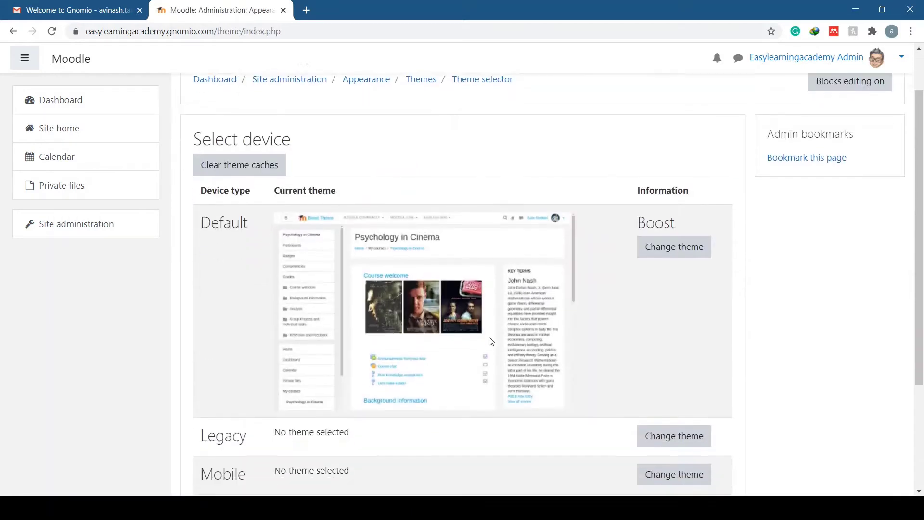
scroll(476, 336, "down", 2)
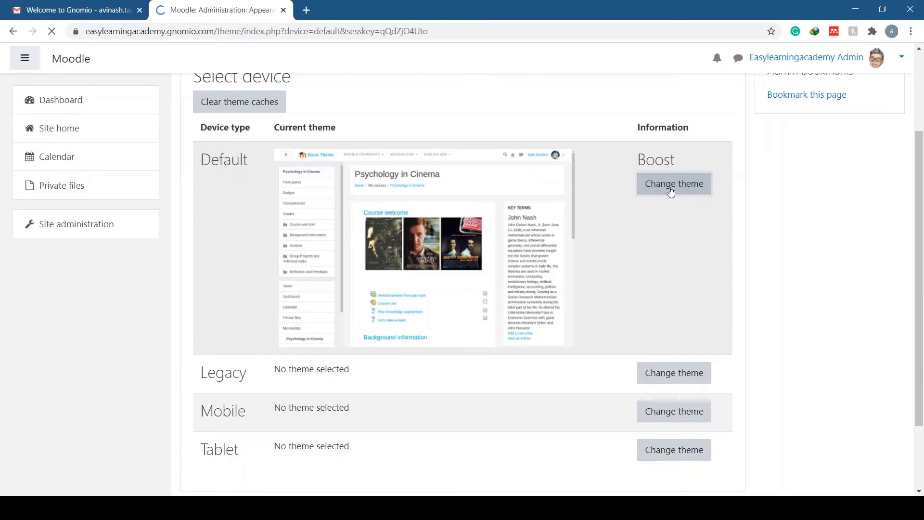
scroll(539, 255, "down", 1)
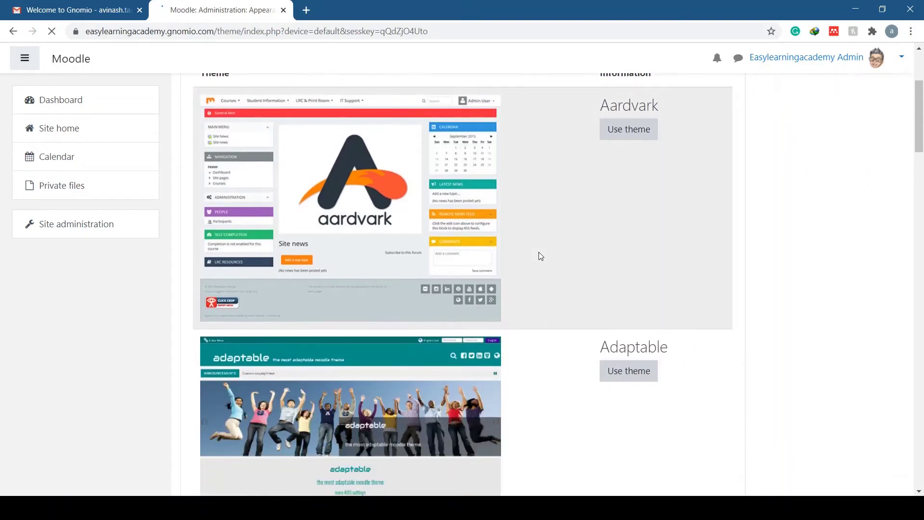
scroll(539, 257, "down", 1)
scroll(539, 256, "down", 2)
scroll(539, 256, "down", 2)
scroll(540, 256, "down", 2)
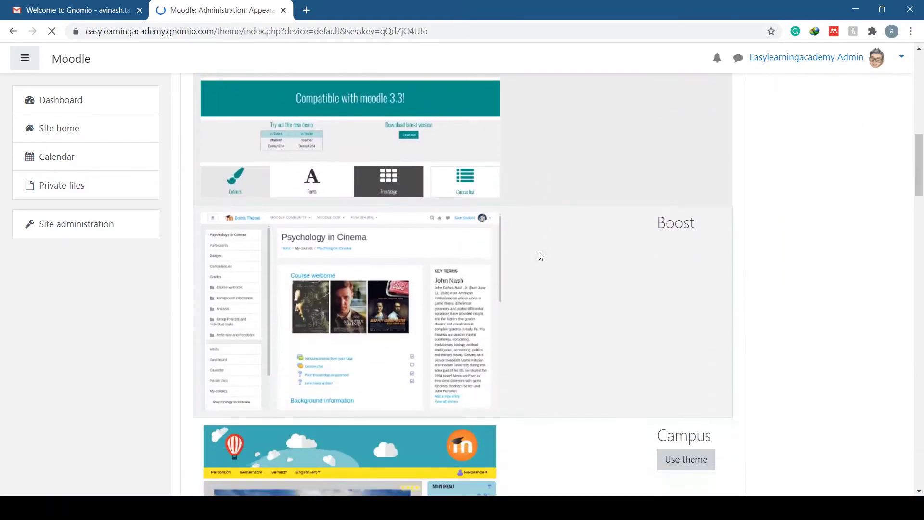
scroll(539, 256, "down", 1)
scroll(538, 256, "down", 1)
scroll(539, 255, "down", 2)
scroll(539, 256, "down", 1)
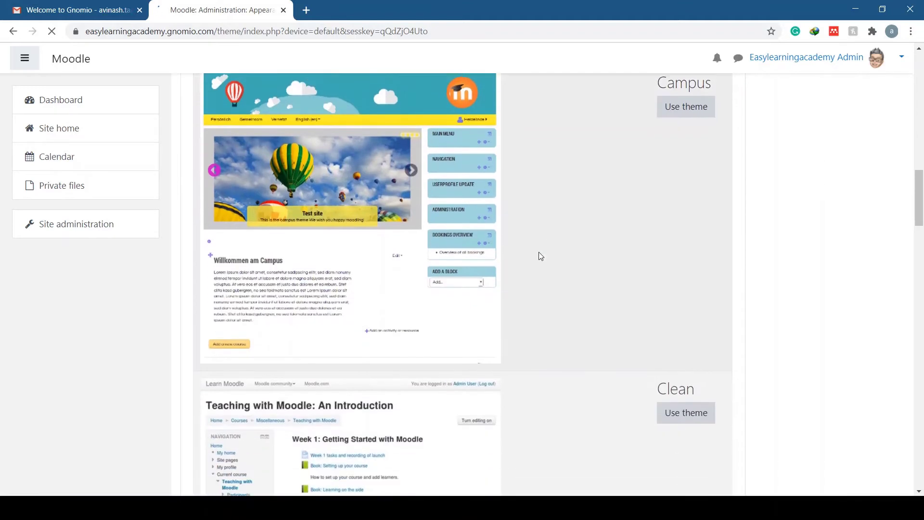
scroll(539, 256, "down", 1)
scroll(538, 256, "down", 2)
scroll(539, 256, "down", 1)
scroll(539, 256, "down", 2)
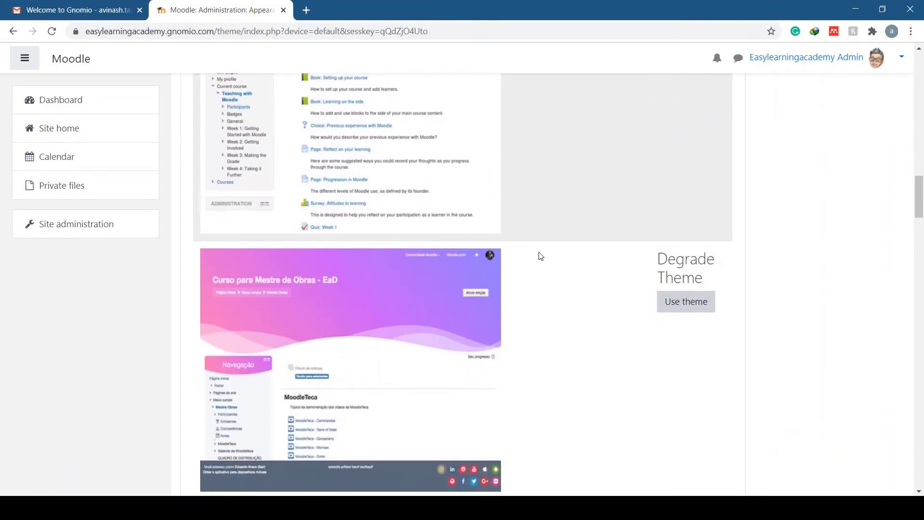
scroll(539, 256, "down", 2)
scroll(539, 256, "down", 1)
scroll(539, 256, "down", 3)
scroll(539, 256, "down", 2)
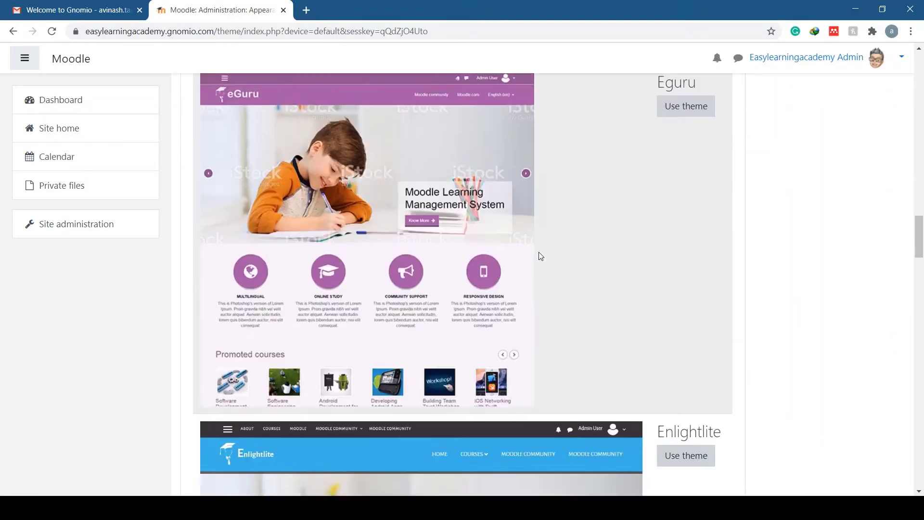
scroll(539, 256, "down", 1)
scroll(539, 255, "down", 3)
scroll(539, 255, "down", 1)
scroll(539, 256, "down", 2)
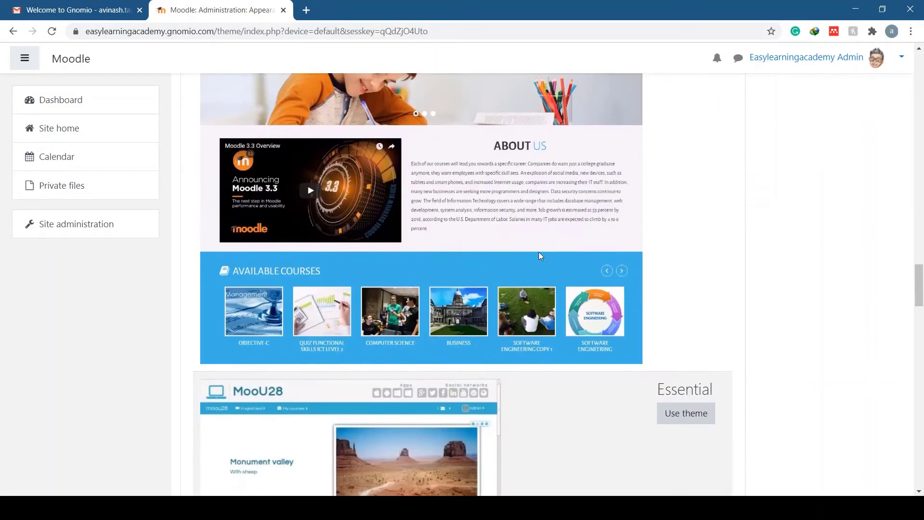
scroll(538, 256, "down", 2)
scroll(539, 256, "down", 3)
scroll(539, 255, "down", 2)
scroll(539, 256, "down", 2)
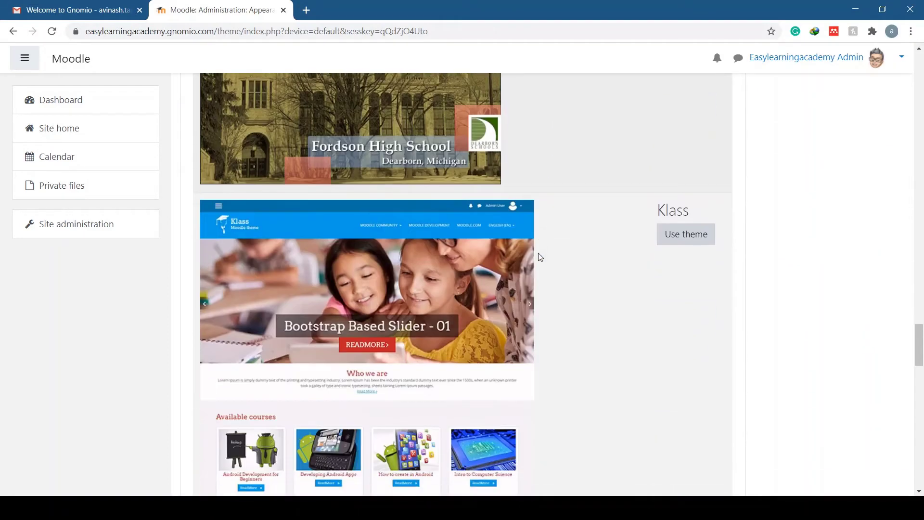
scroll(538, 256, "down", 2)
scroll(538, 257, "down", 2)
scroll(538, 256, "down", 2)
scroll(539, 257, "down", 2)
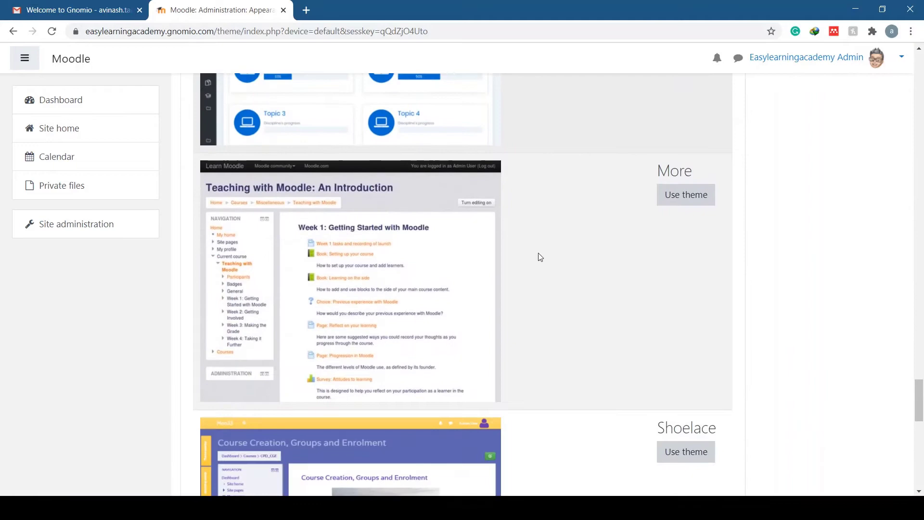
scroll(538, 257, "down", 2)
scroll(538, 256, "down", 2)
scroll(538, 256, "down", 2)
scroll(539, 257, "down", 3)
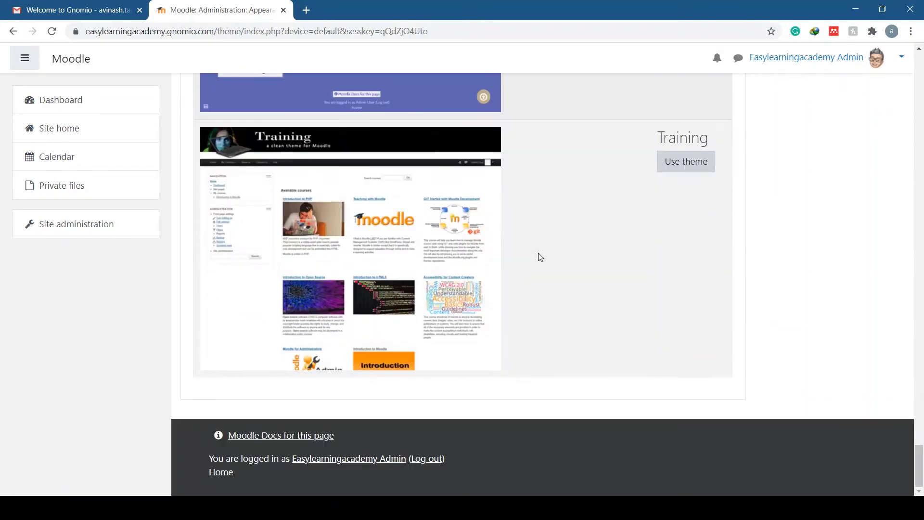
scroll(539, 257, "up", 3)
scroll(538, 257, "up", 2)
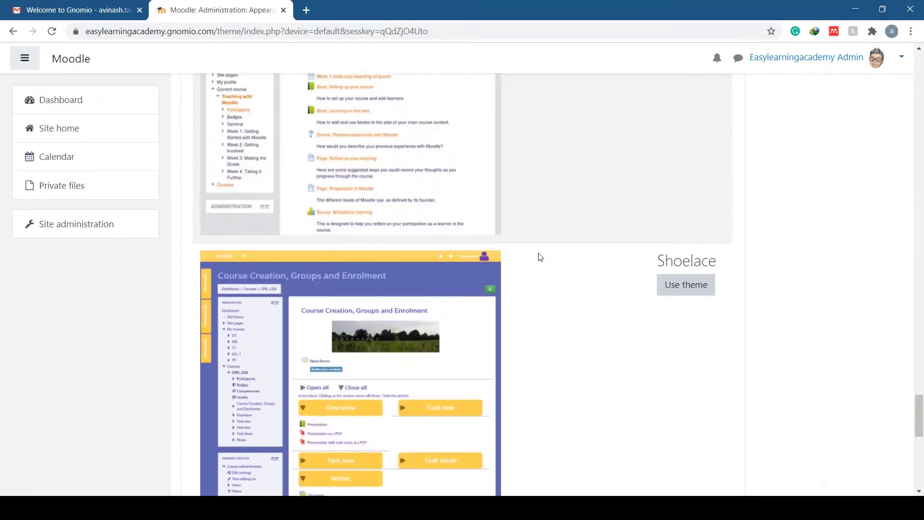
scroll(538, 258, "up", 3)
scroll(538, 257, "up", 3)
scroll(538, 257, "up", 3)
scroll(539, 258, "up", 2)
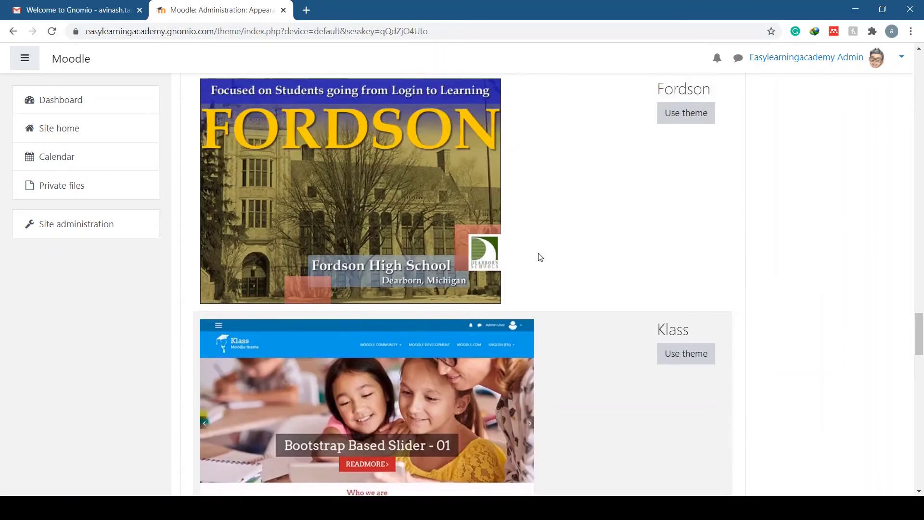
scroll(539, 257, "up", 3)
scroll(539, 257, "up", 2)
scroll(537, 257, "up", 3)
scroll(539, 257, "up", 3)
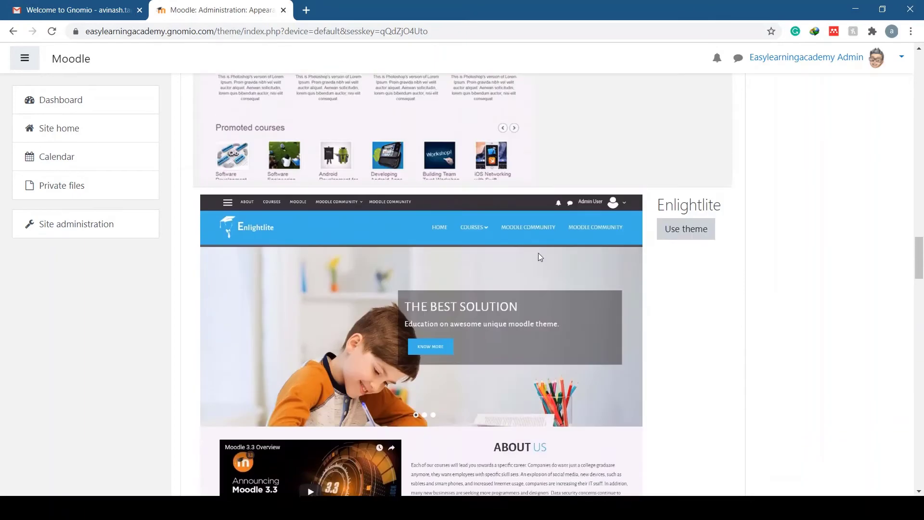
scroll(538, 258, "up", 1)
scroll(538, 257, "up", 3)
scroll(538, 258, "up", 3)
scroll(538, 257, "up", 3)
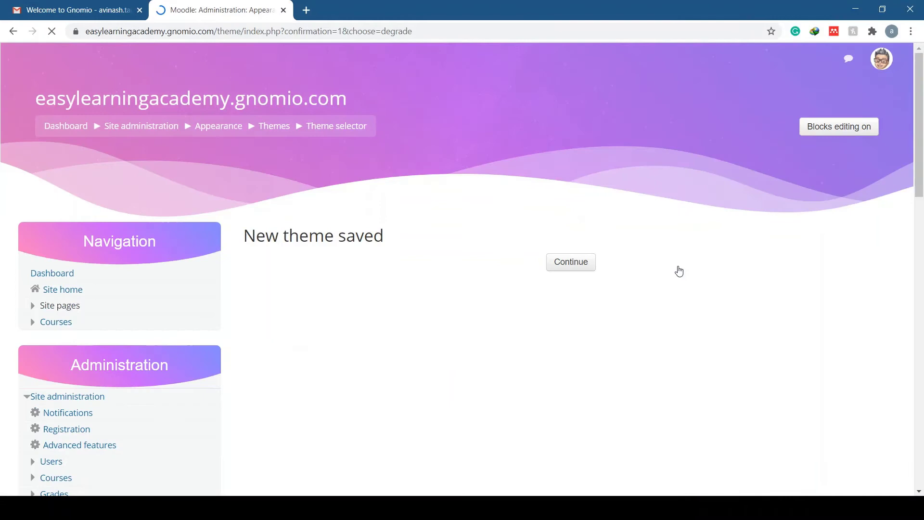
scroll(679, 271, "down", 1)
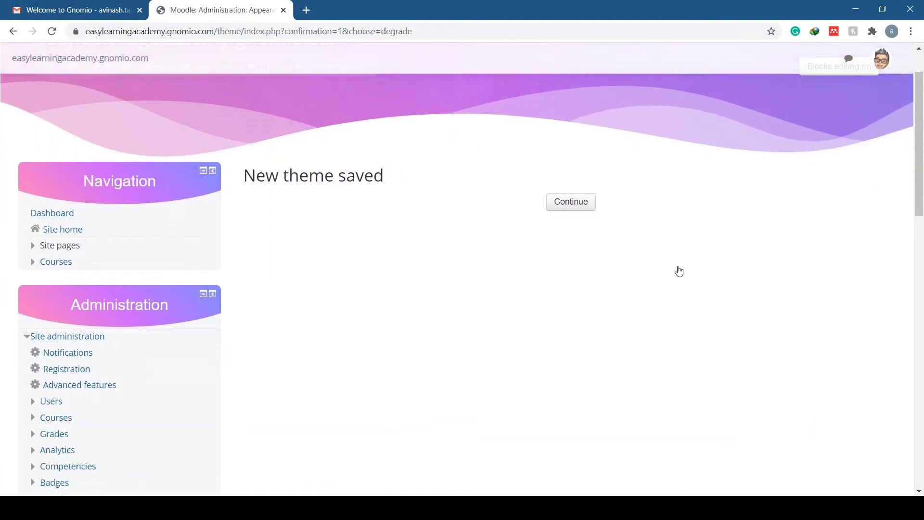
Step: Continue from 'New theme saved' back to the device theme overview
left_click(563, 206)
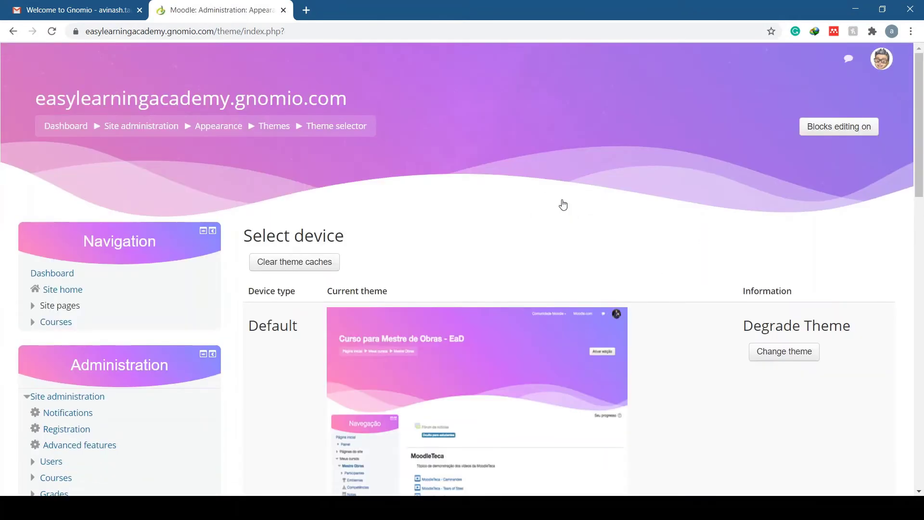
scroll(578, 234, "down", 2)
scroll(577, 231, "down", 1)
scroll(575, 253, "down", 2)
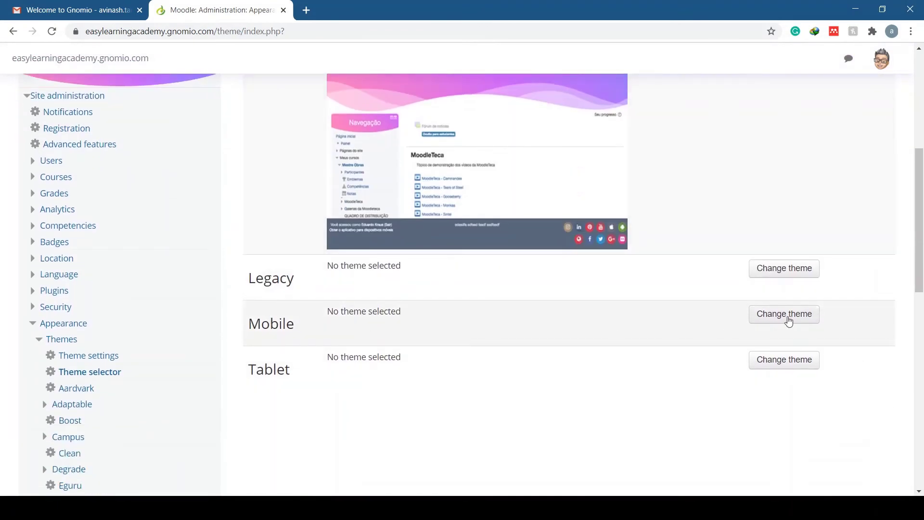
Step: Apply Degrade Theme to the Mobile device and continue to the overview
left_click(787, 322)
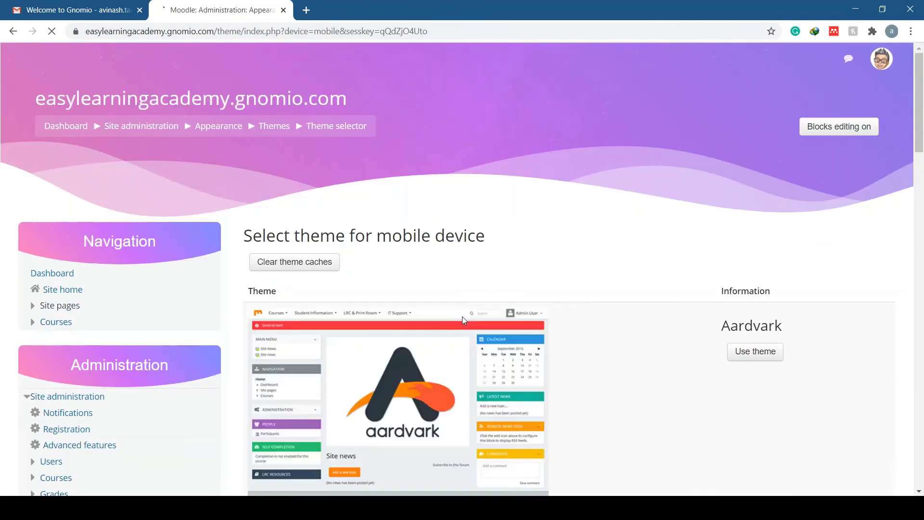
scroll(462, 320, "down", 1)
scroll(463, 320, "down", 2)
scroll(462, 319, "down", 3)
scroll(462, 317, "down", 3)
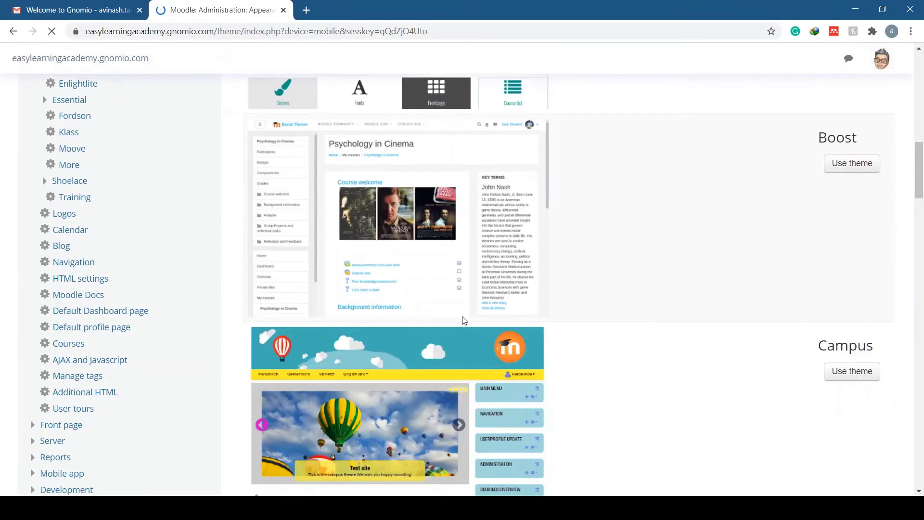
scroll(463, 316, "down", 3)
scroll(463, 317, "down", 3)
scroll(462, 317, "down", 2)
scroll(463, 317, "down", 1)
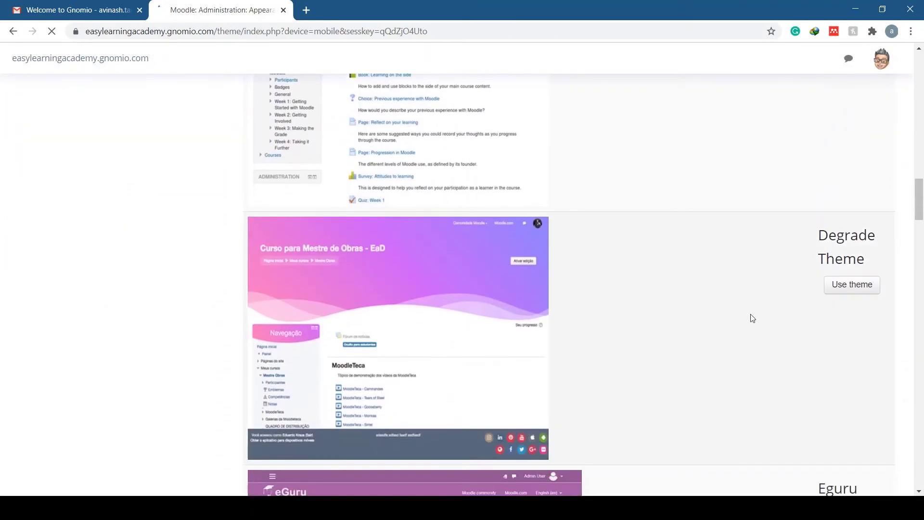
left_click(840, 289)
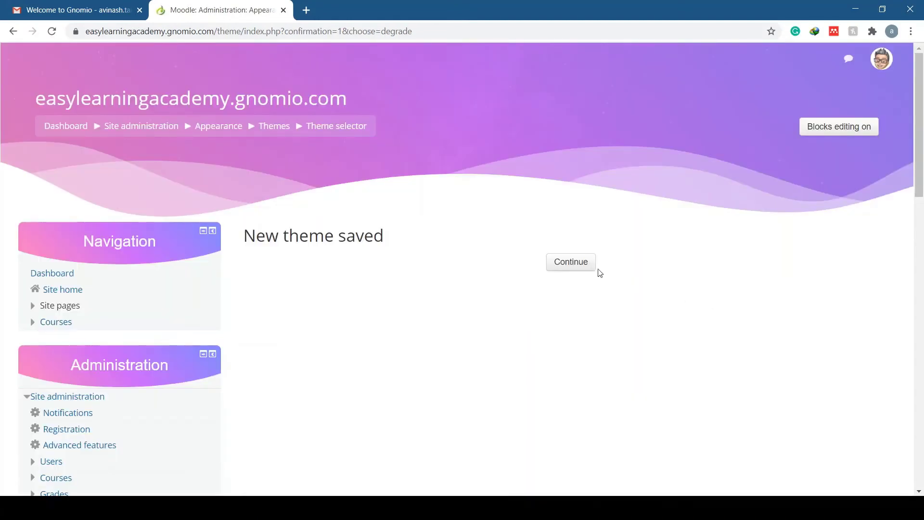
left_click(566, 268)
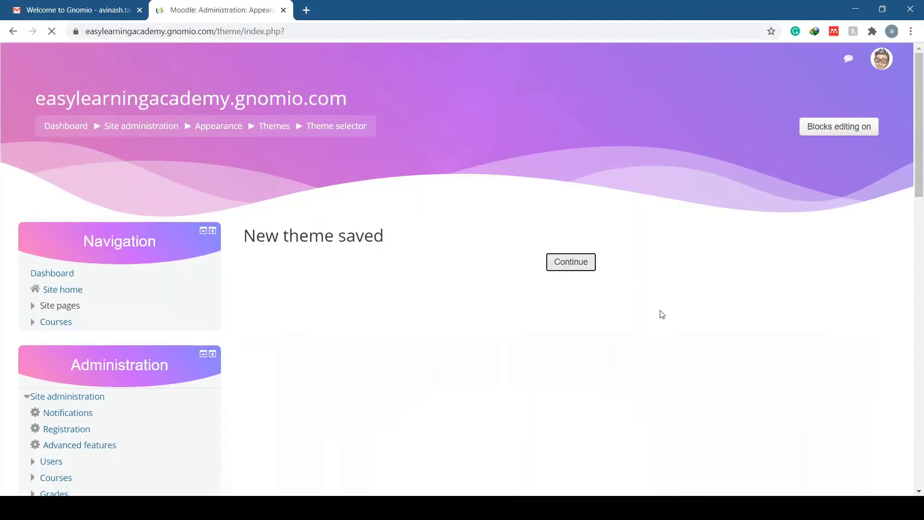
scroll(611, 313, "down", 4)
scroll(610, 314, "down", 2)
scroll(610, 315, "down", 1)
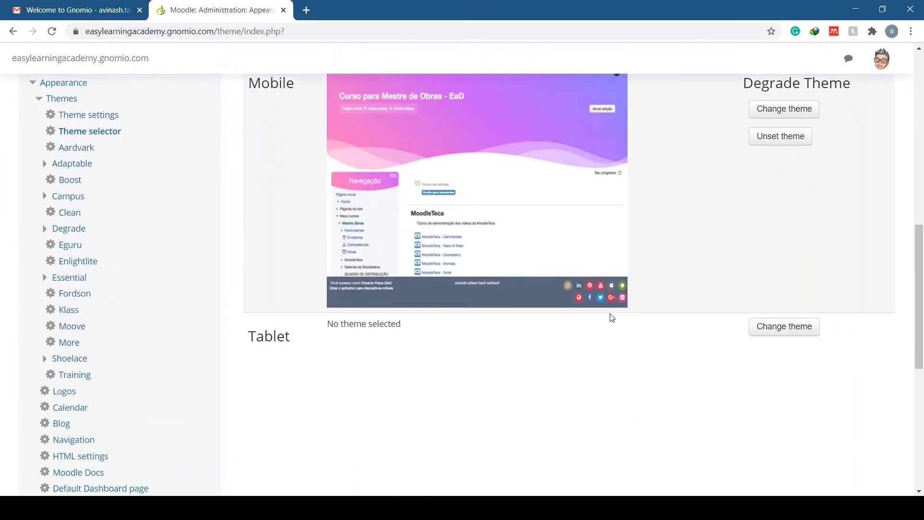
Step: Apply Degrade Theme to the Tablet device
left_click(805, 329)
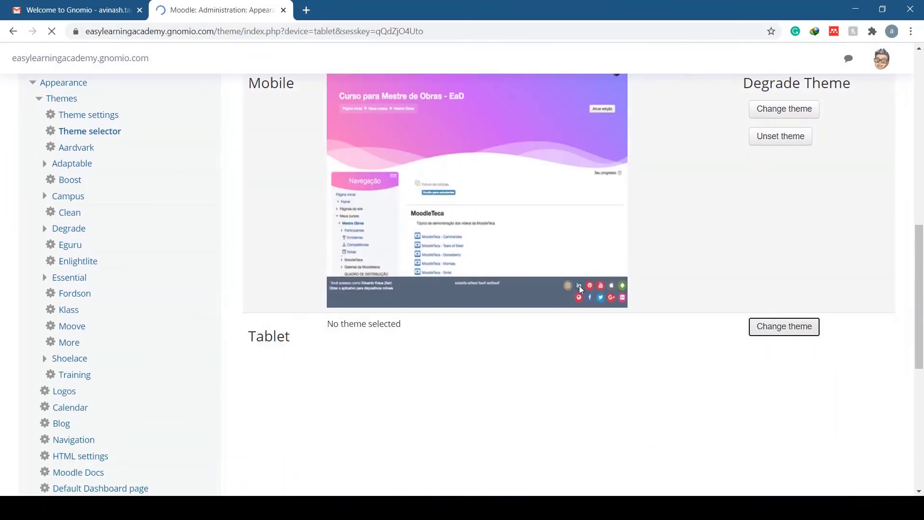
scroll(678, 307, "down", 4)
scroll(677, 307, "down", 3)
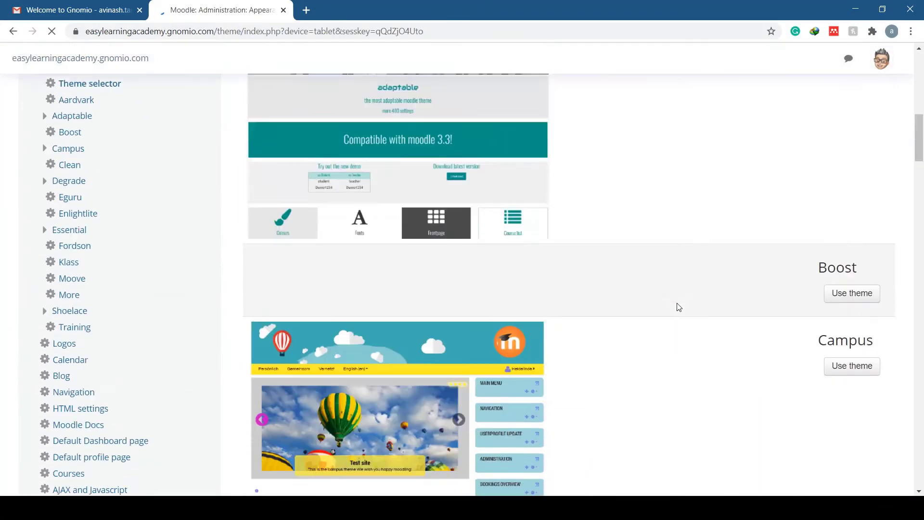
scroll(678, 307, "down", 2)
scroll(678, 307, "down", 3)
scroll(677, 307, "down", 3)
scroll(678, 307, "down", 3)
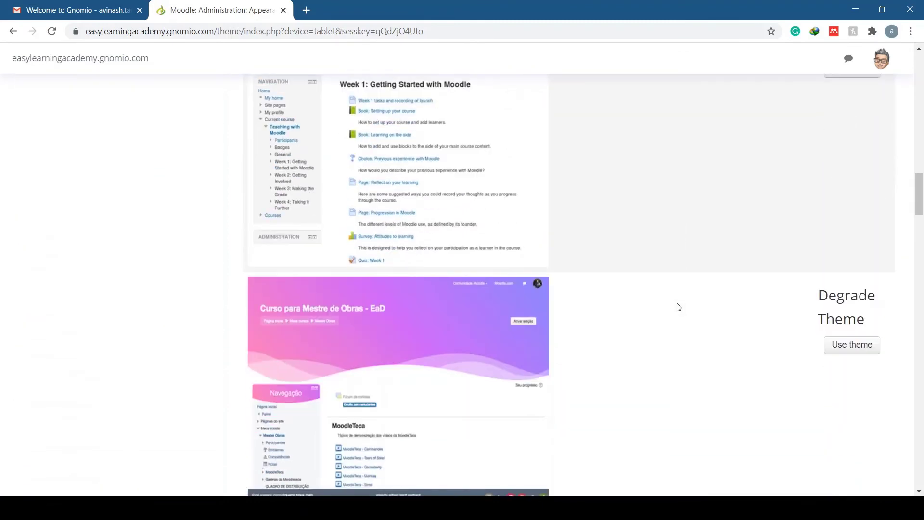
scroll(828, 306, "down", 1)
left_click(851, 289)
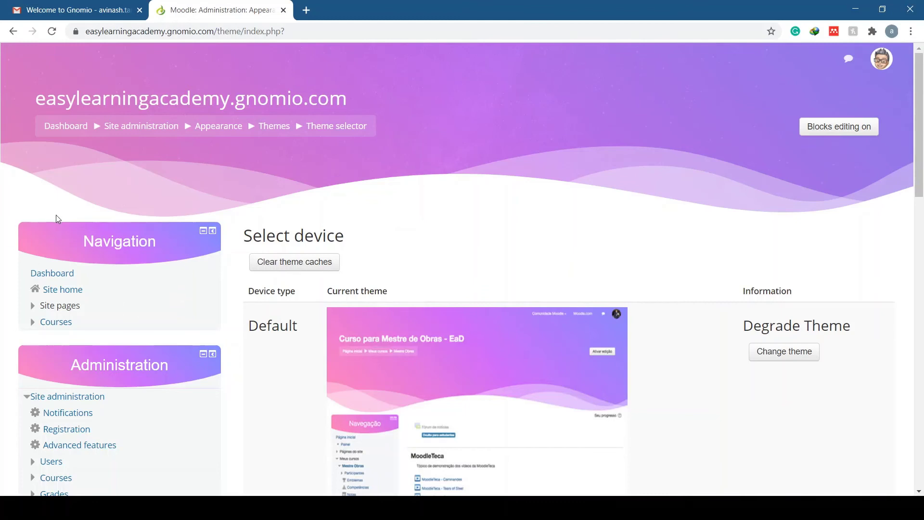
scroll(56, 215, "down", 2)
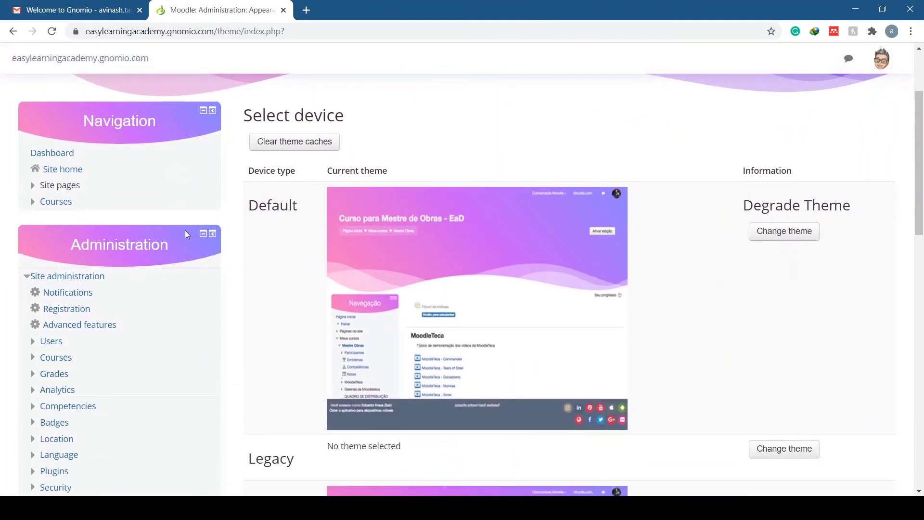
scroll(186, 233, "down", 1)
scroll(185, 233, "down", 2)
scroll(185, 234, "down", 2)
scroll(185, 233, "down", 1)
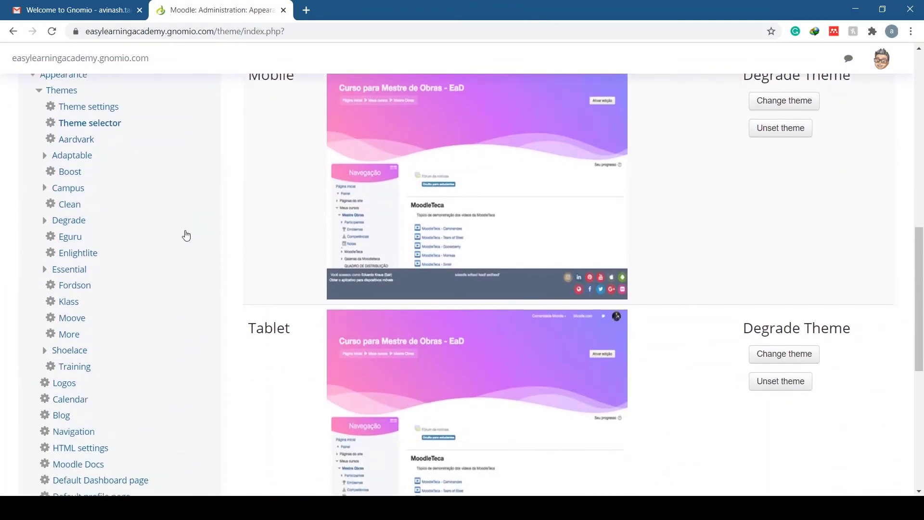
scroll(186, 234, "down", 3)
scroll(185, 235, "up", 3)
scroll(185, 235, "up", 3)
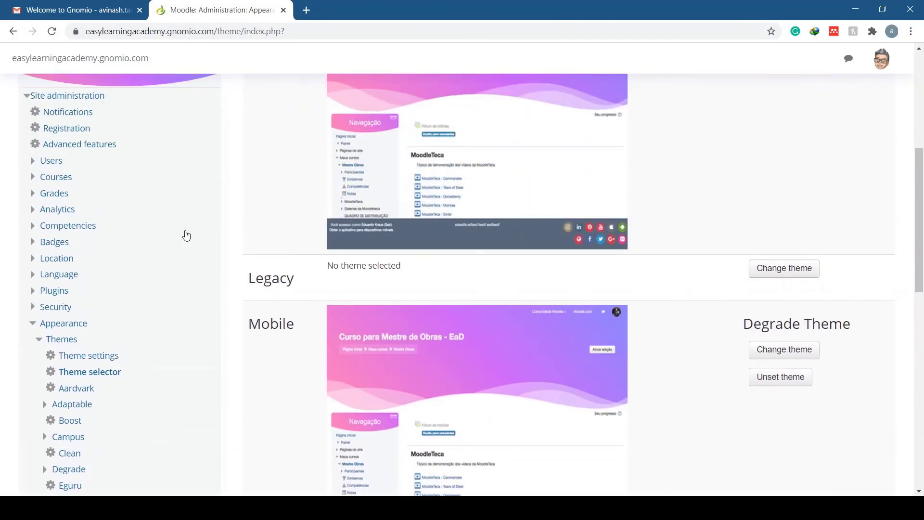
scroll(186, 235, "up", 1)
scroll(186, 235, "up", 1)
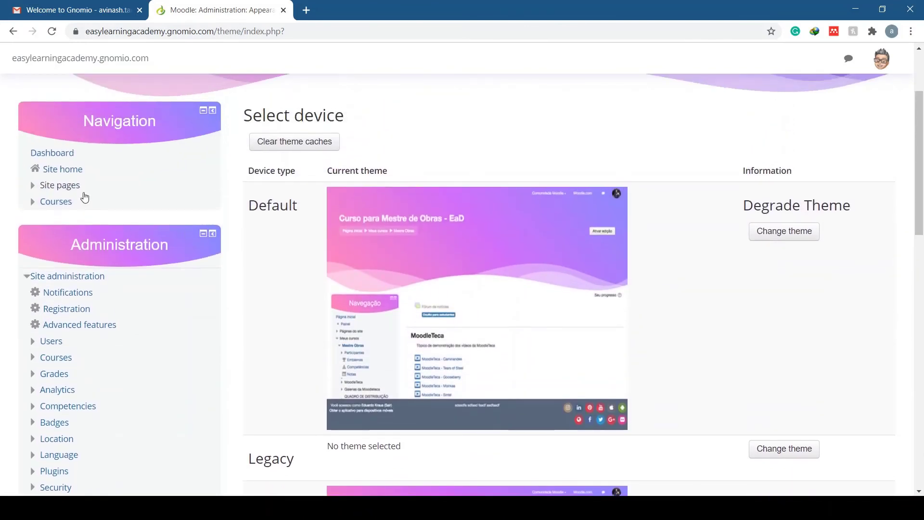
Step: Return to the Dashboard, now styled in the pink-purple Degrade Theme
left_click(58, 157)
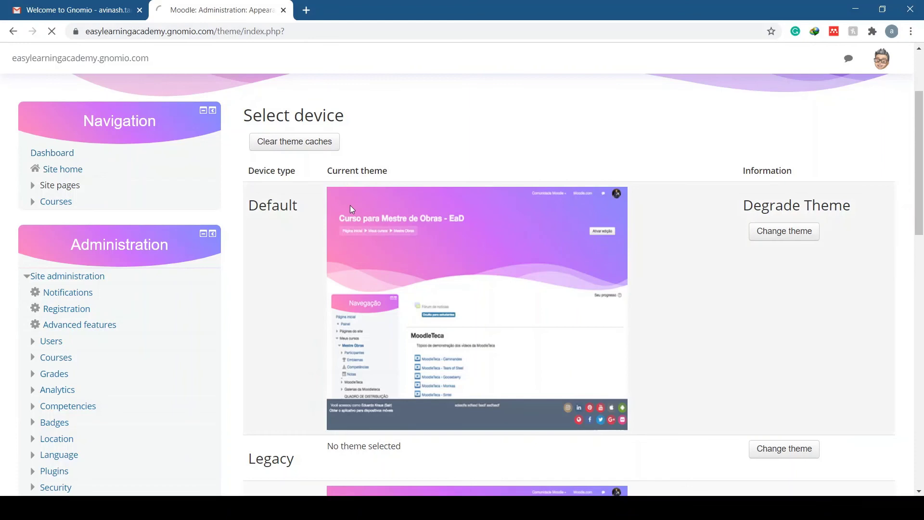